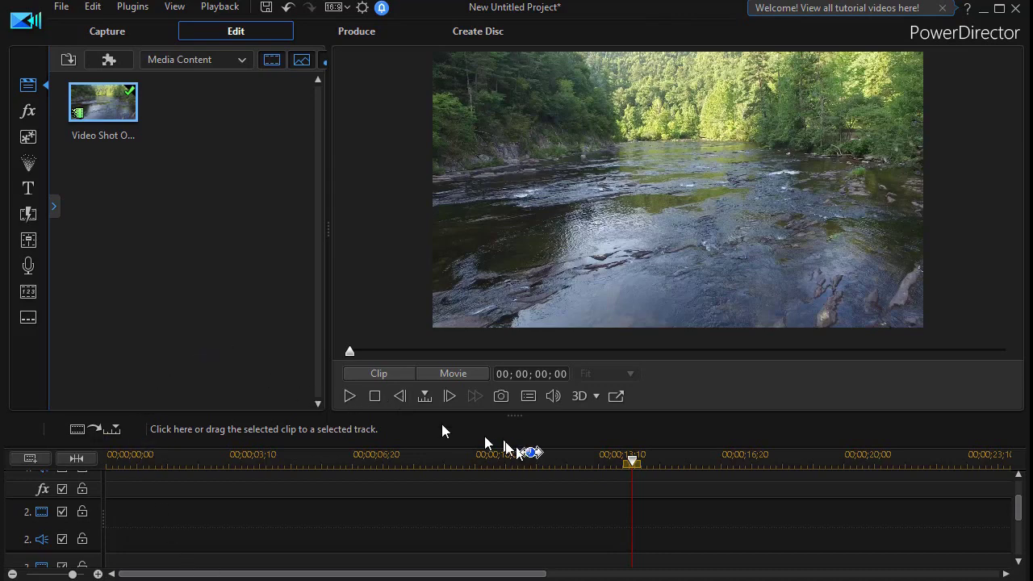
Preview the river video, then place the Blooming 2 animated object on video track 2 at 00;00;00;23
left_click_drag(636, 474, 104, 508)
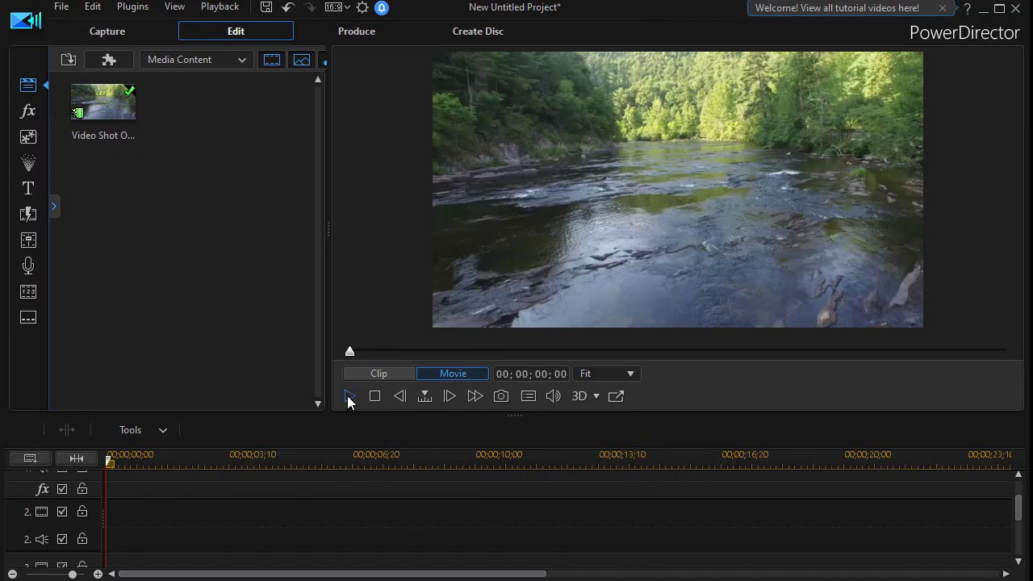
left_click(349, 395)
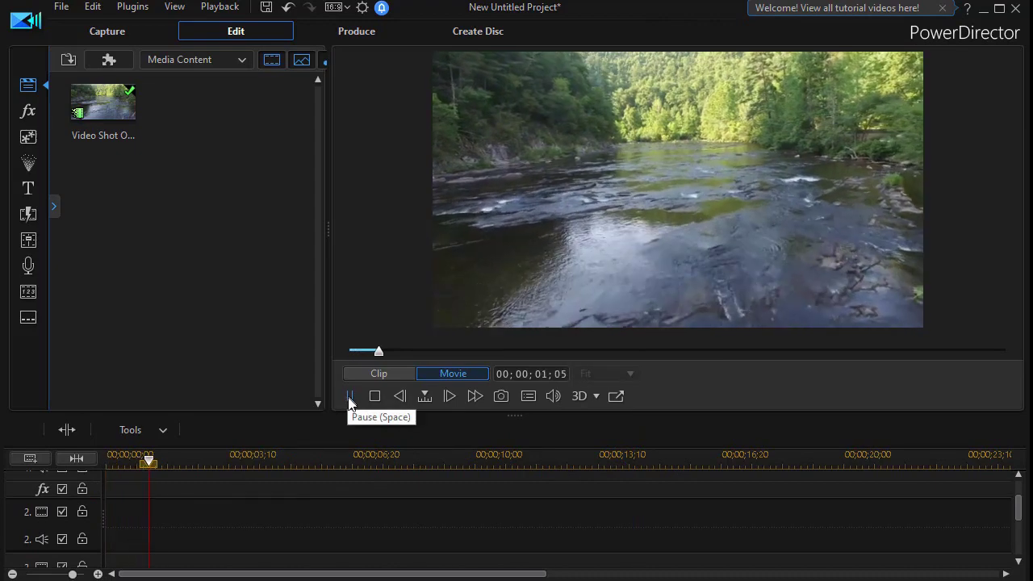
left_click(374, 395)
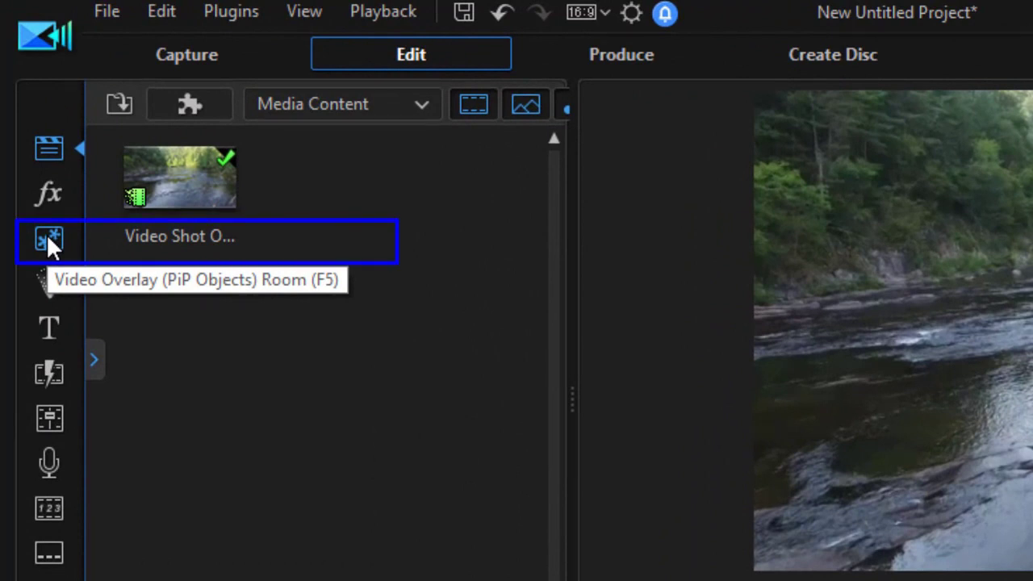
left_click(46, 235)
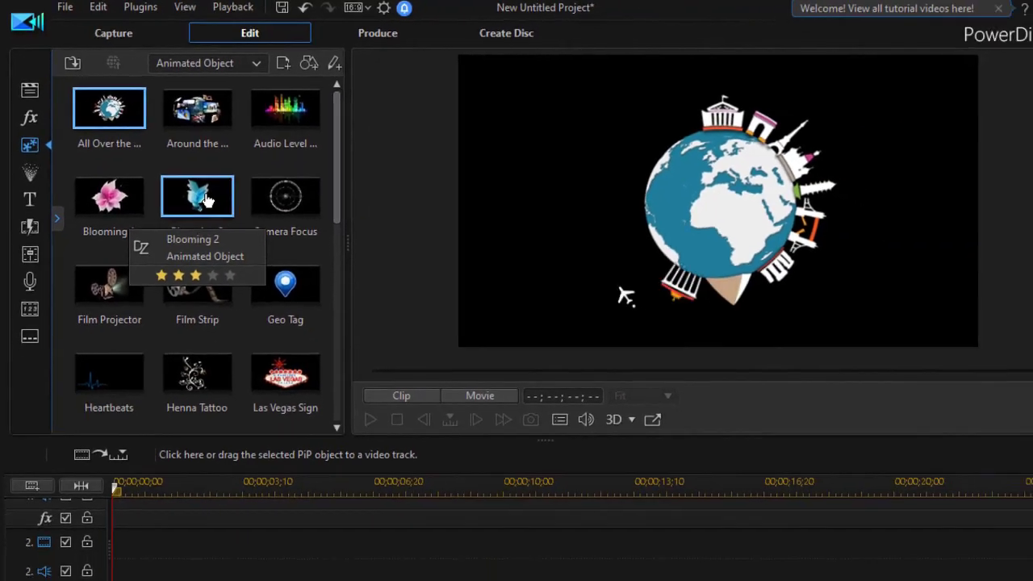
left_click_drag(207, 200, 137, 548)
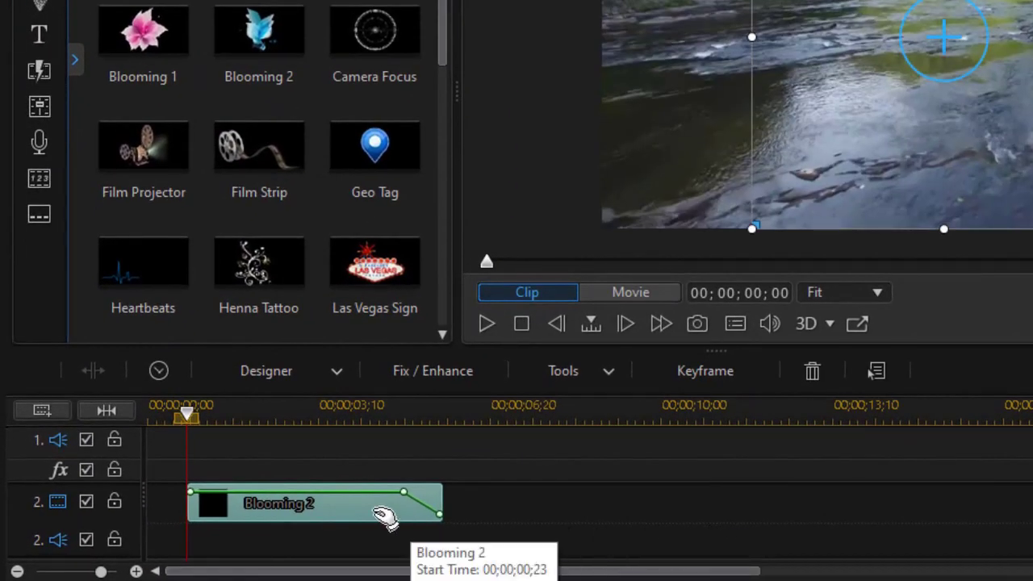
Confirm a 00;00;05;00 duration for the Blooming 2 clip, then deselect it
left_click(158, 371)
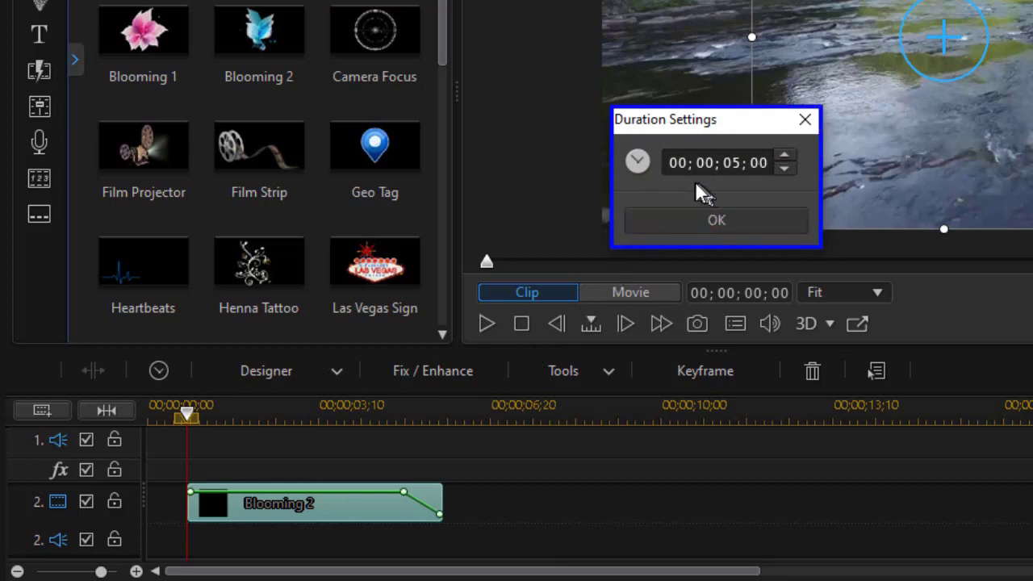
left_click(737, 214)
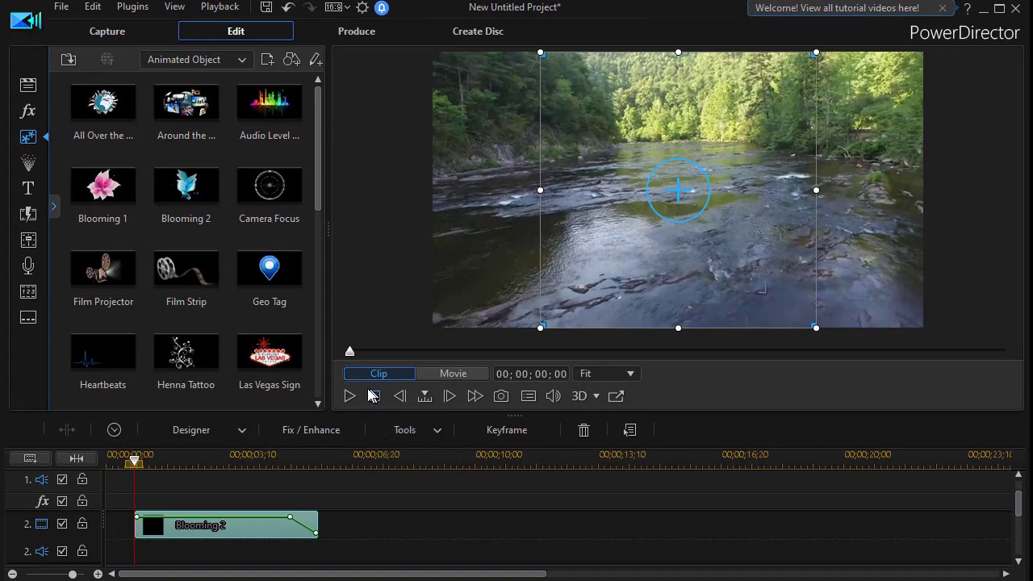
left_click(430, 376)
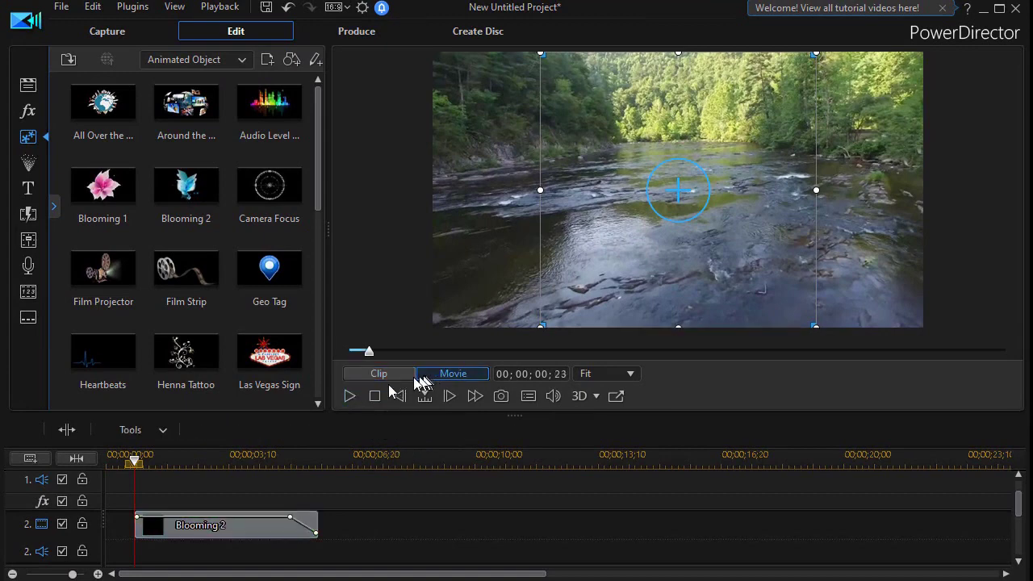
left_click(346, 395)
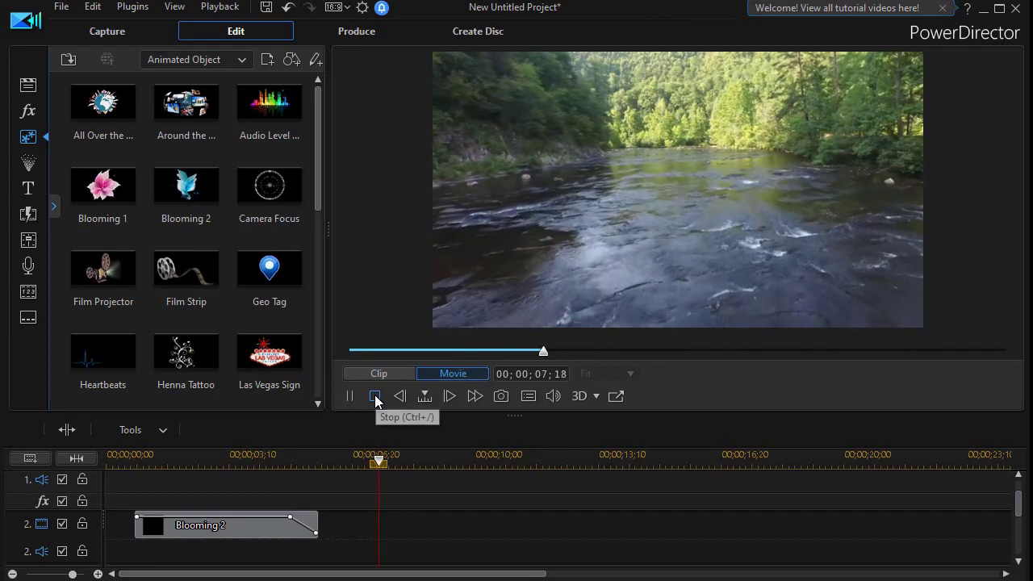
left_click(374, 395)
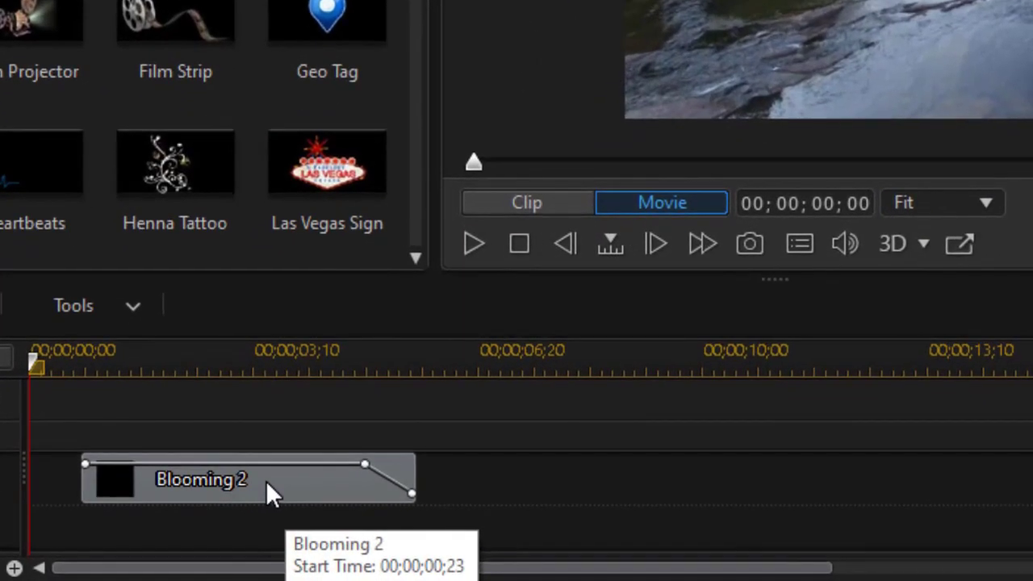
left_click(265, 480)
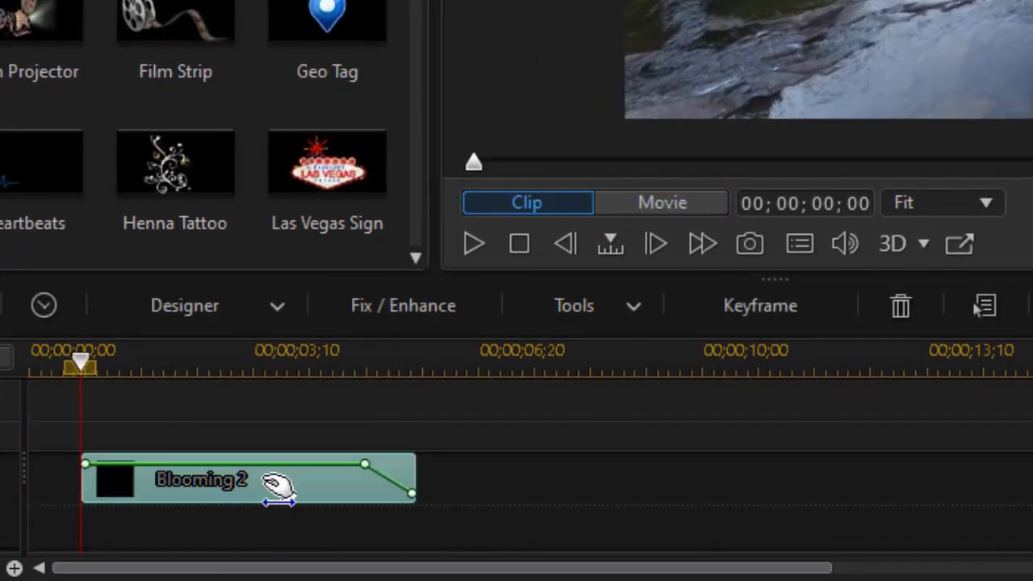
Stretch Blooming 2's right edge to about 15 seconds and preview playback from about 3 seconds
left_click(415, 476)
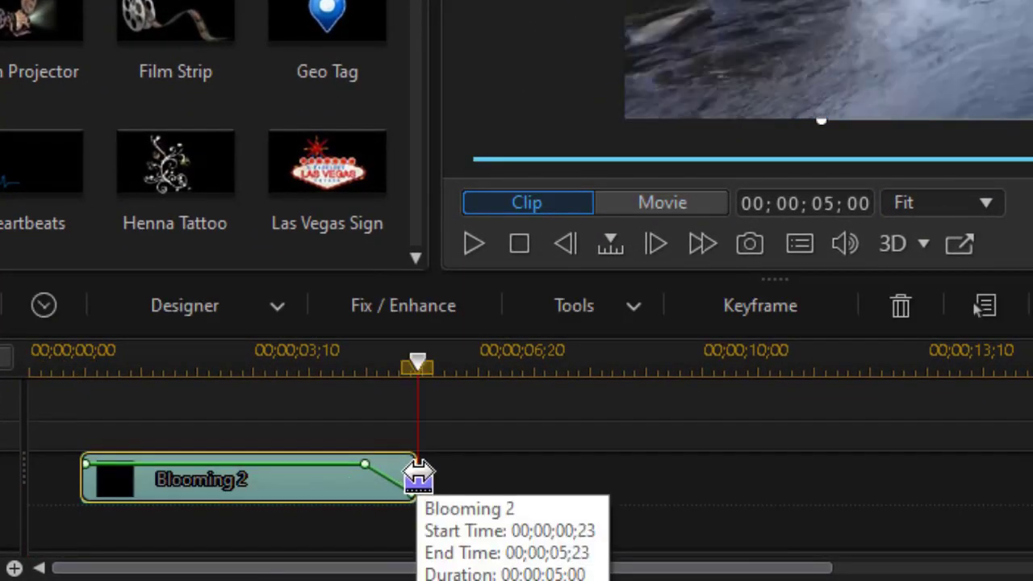
left_click_drag(418, 477, 1031, 524)
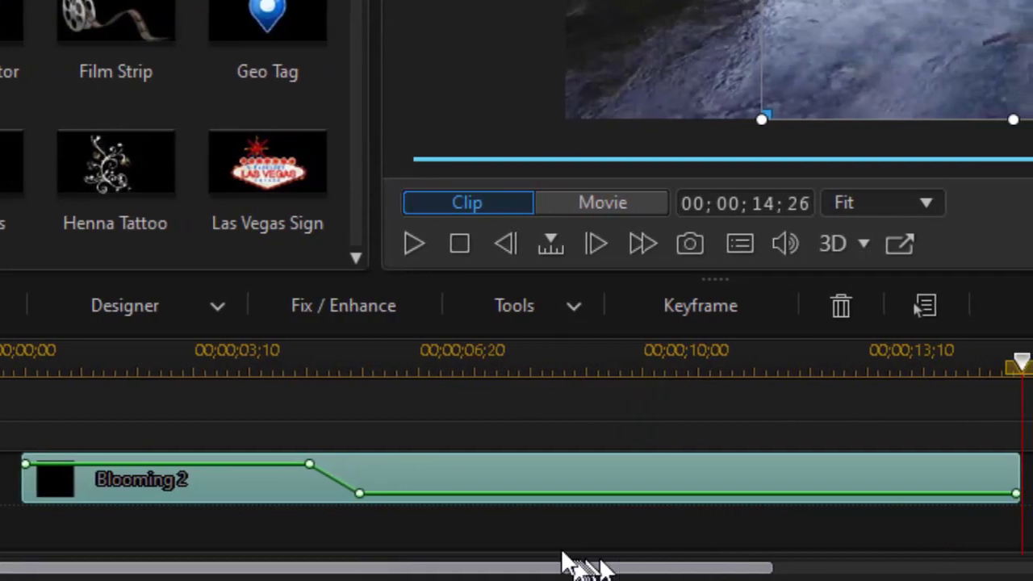
mouse_move(708, 364)
left_mouse_down()
mouse_move(272, 353)
mouse_move(217, 342)
mouse_move(161, 350)
left_mouse_up()
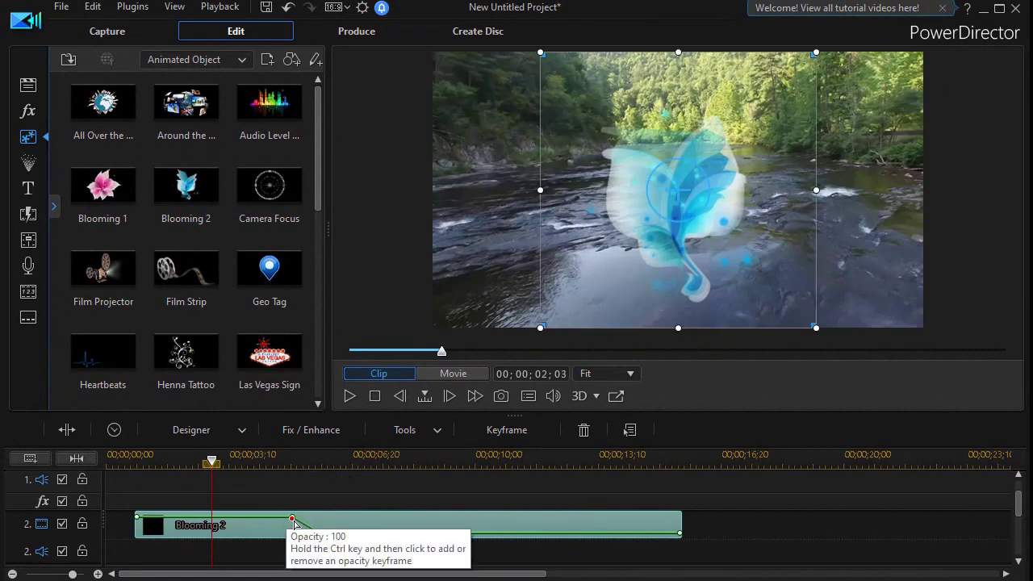
left_click(348, 396)
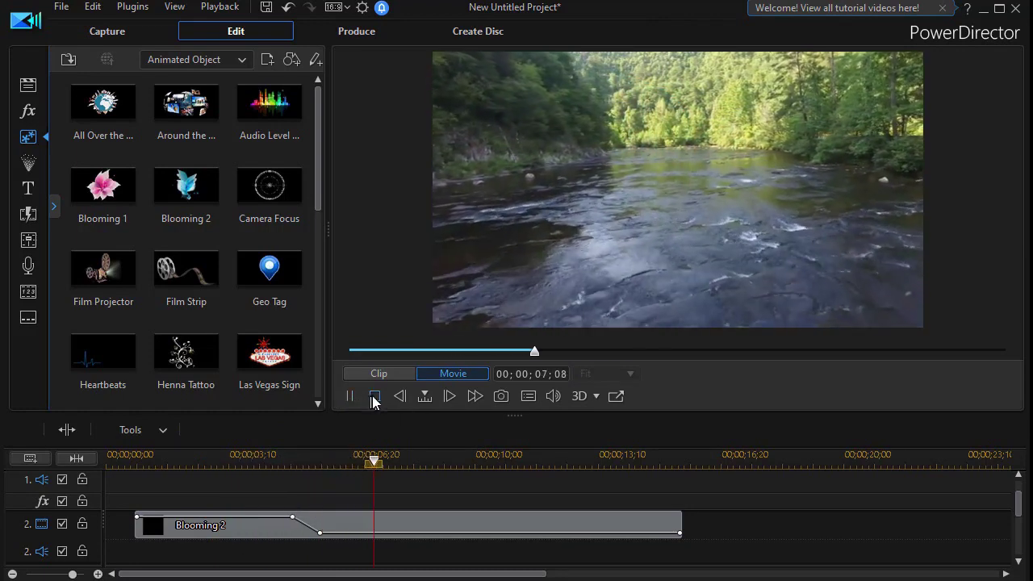
left_click(374, 396)
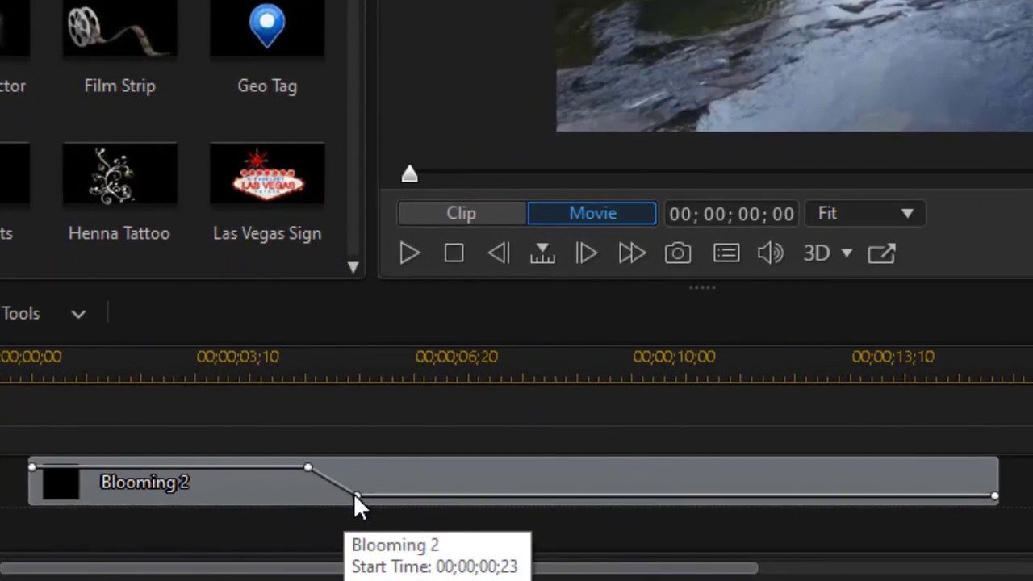
Raise Blooming 2's fade-out and end opacity keyframes to 100, then play and pause near 15 seconds
left_click(360, 496)
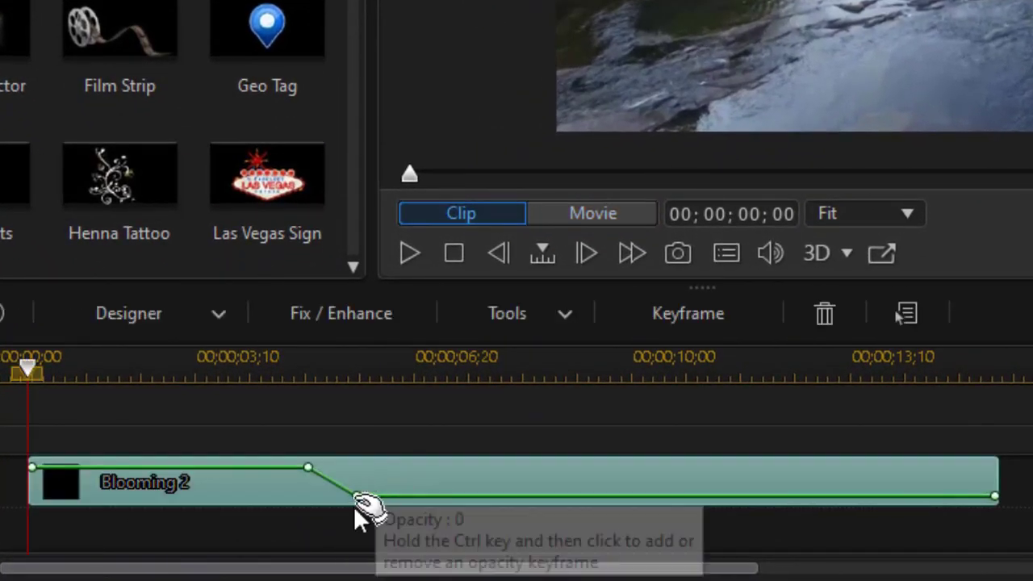
left_click_drag(361, 504, 376, 454)
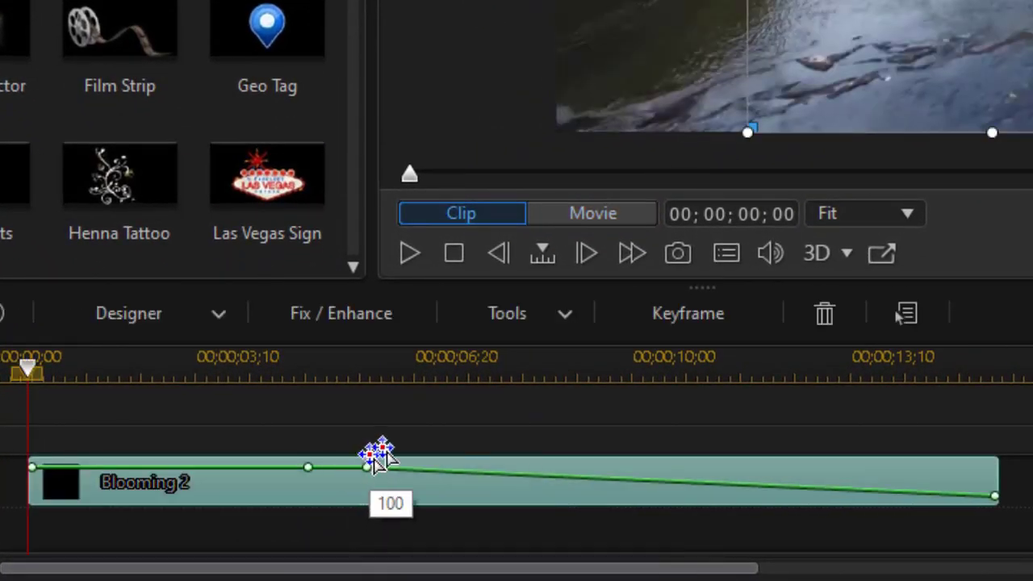
left_click_drag(999, 505, 995, 476)
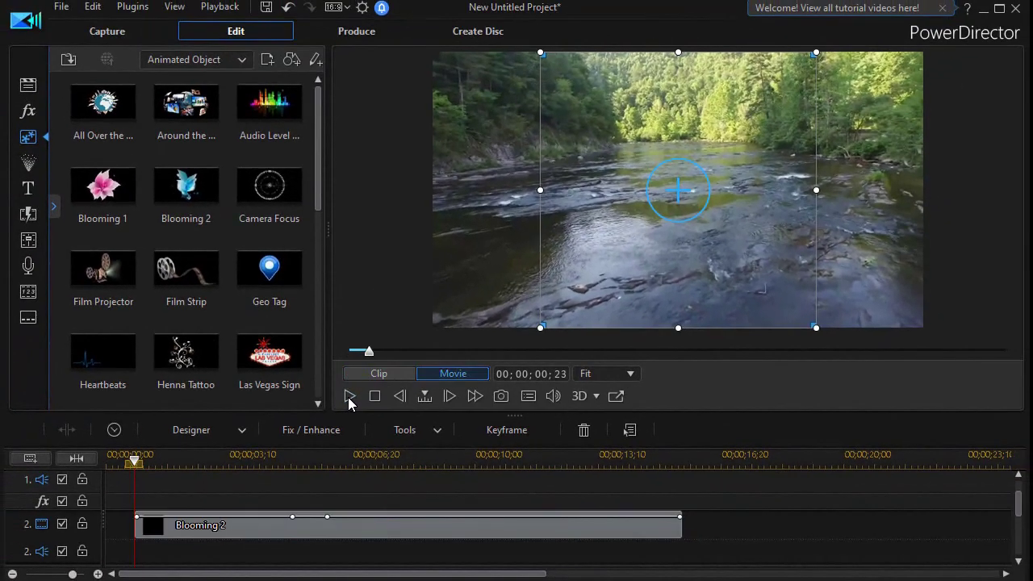
left_click(410, 253)
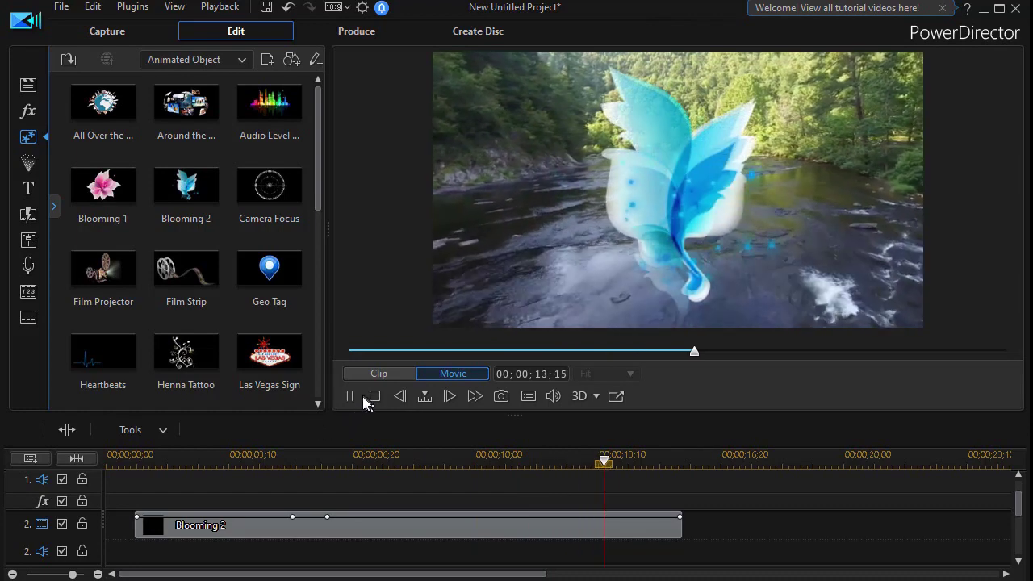
left_click(350, 396)
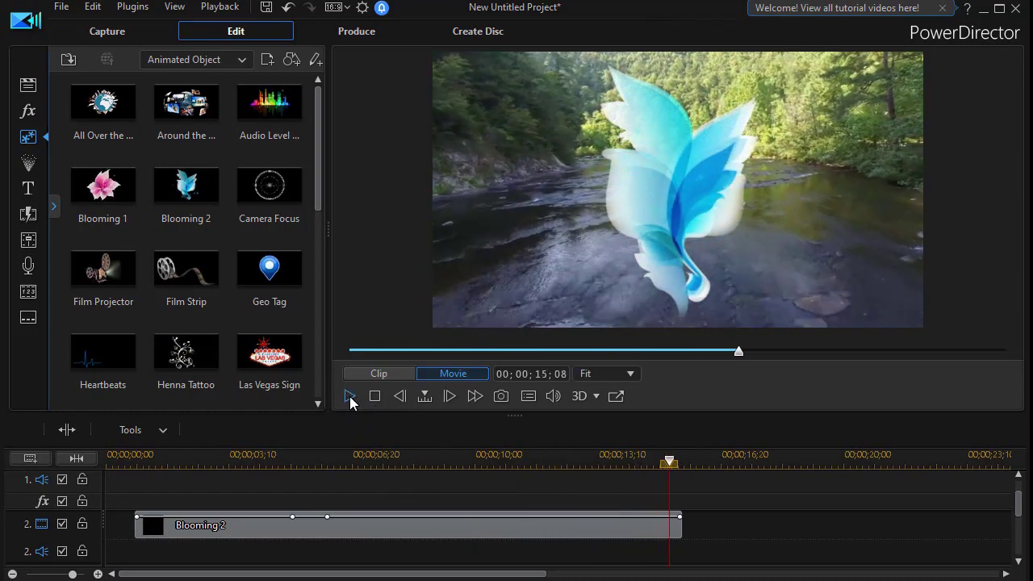
left_click(368, 532)
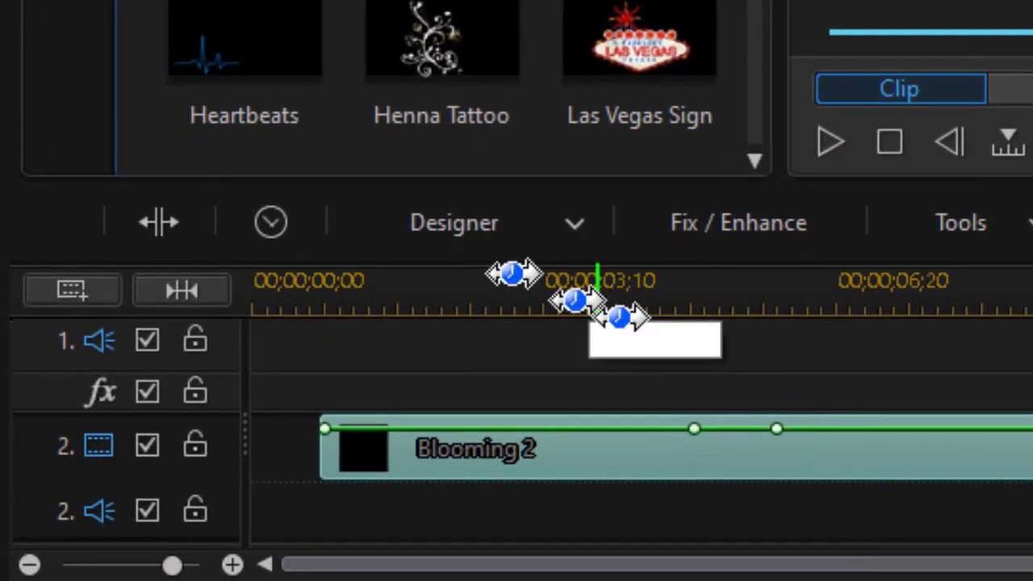
Open Blooming 2 in PiP Designer from the Designer menu
left_click(480, 230)
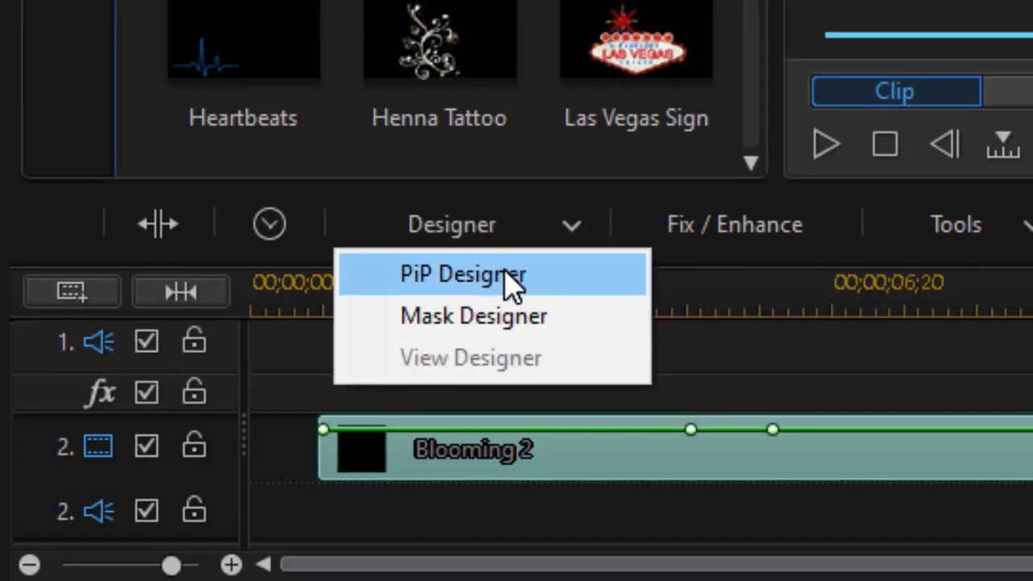
left_click(511, 278)
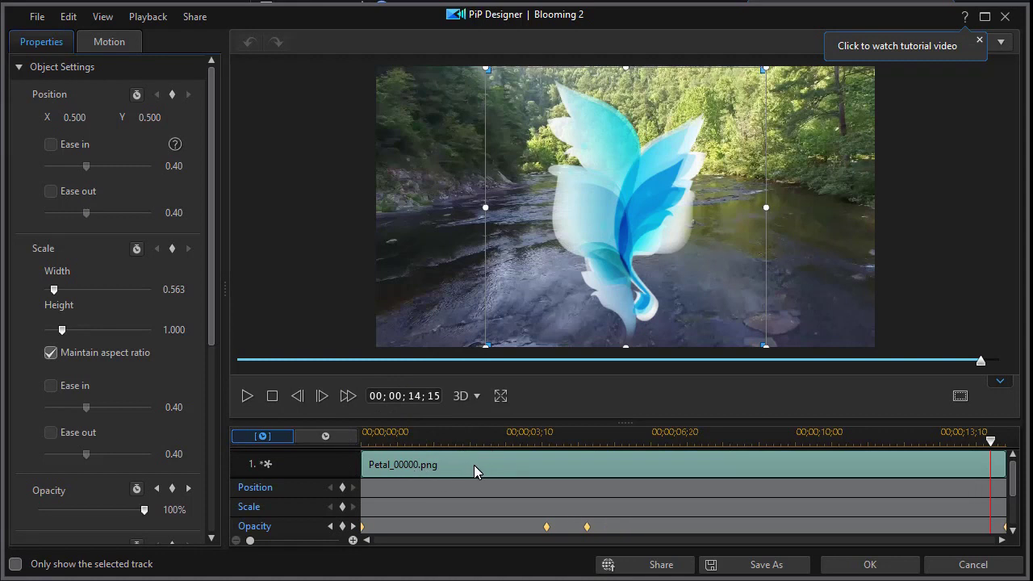
Set After Image Sequence Ends to Freeze on First Frame and confirm PiP Designer with OK
right_click(473, 465)
mouse_move(604, 482)
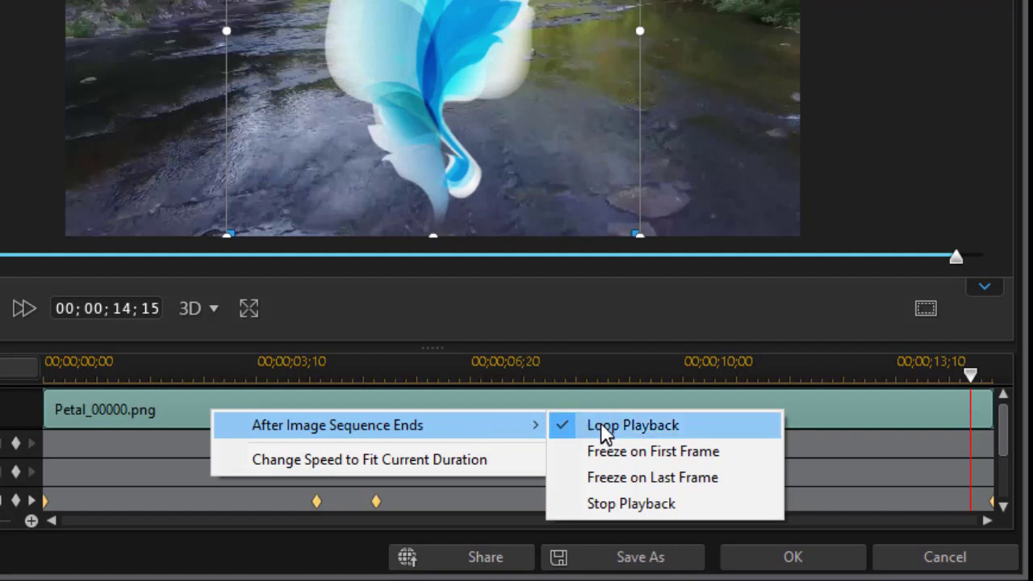
left_click(567, 458)
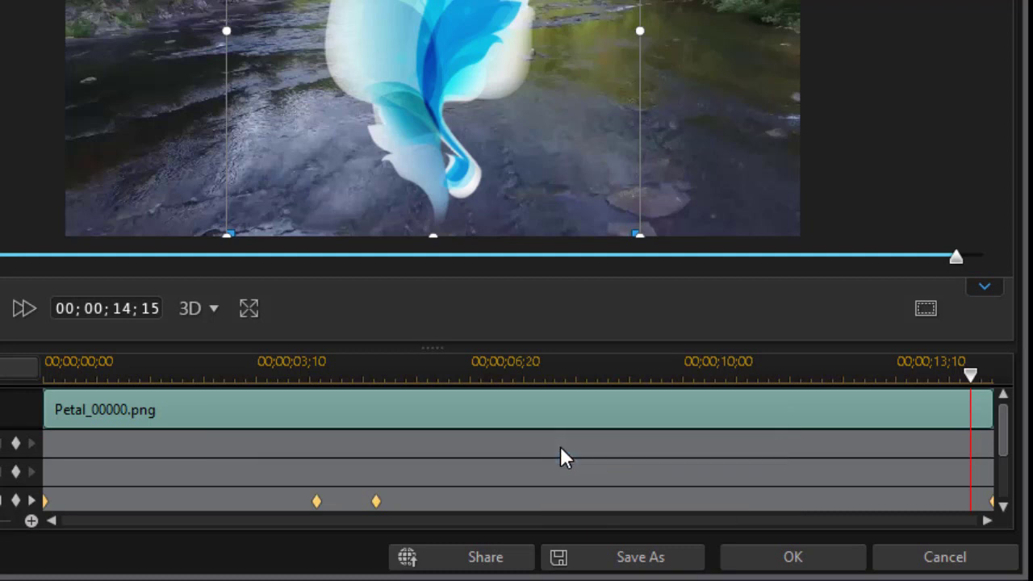
left_click(793, 558)
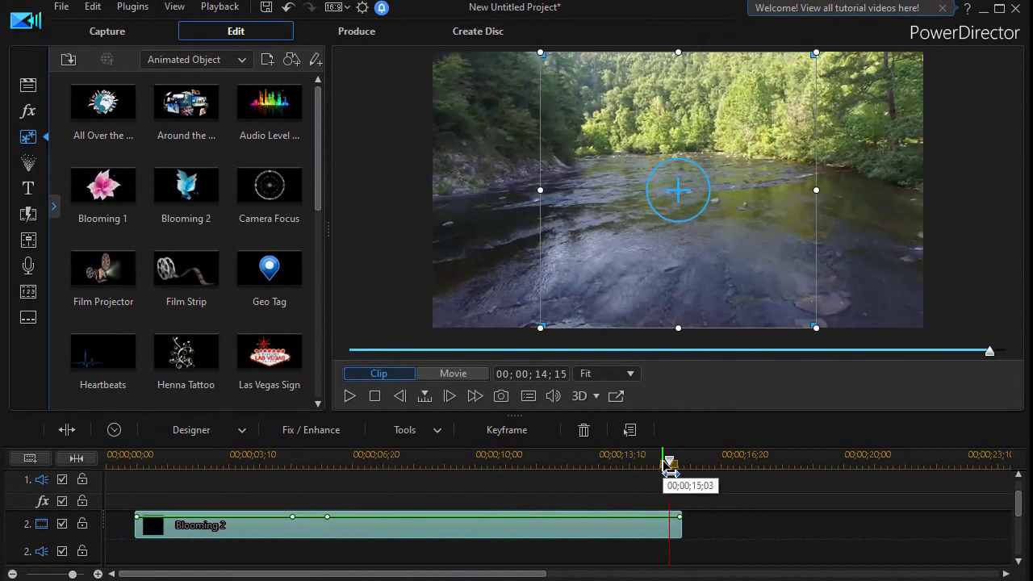
left_click(319, 443)
left_click(185, 490)
left_click(169, 525)
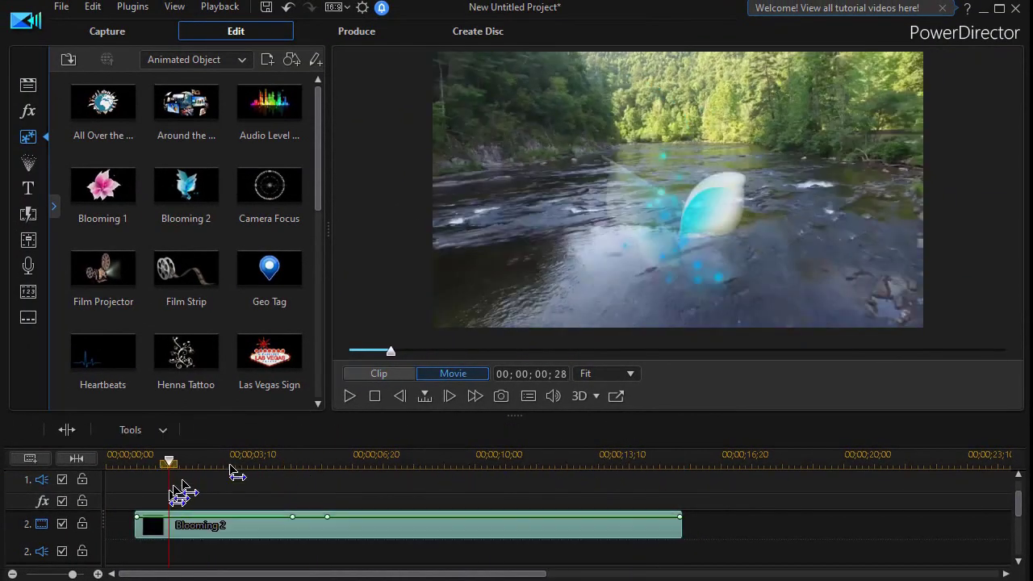
left_click(349, 396)
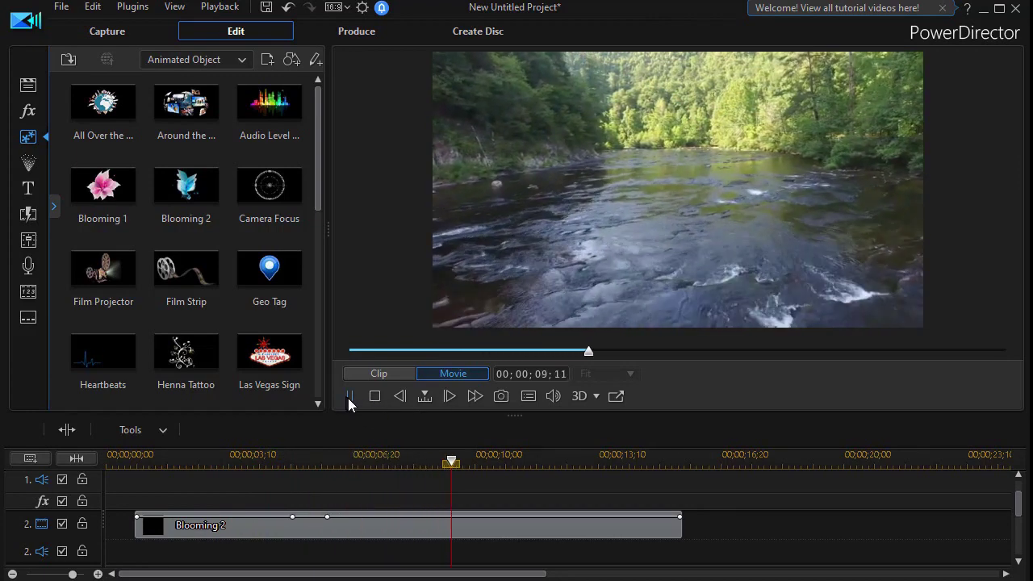
left_click(375, 396)
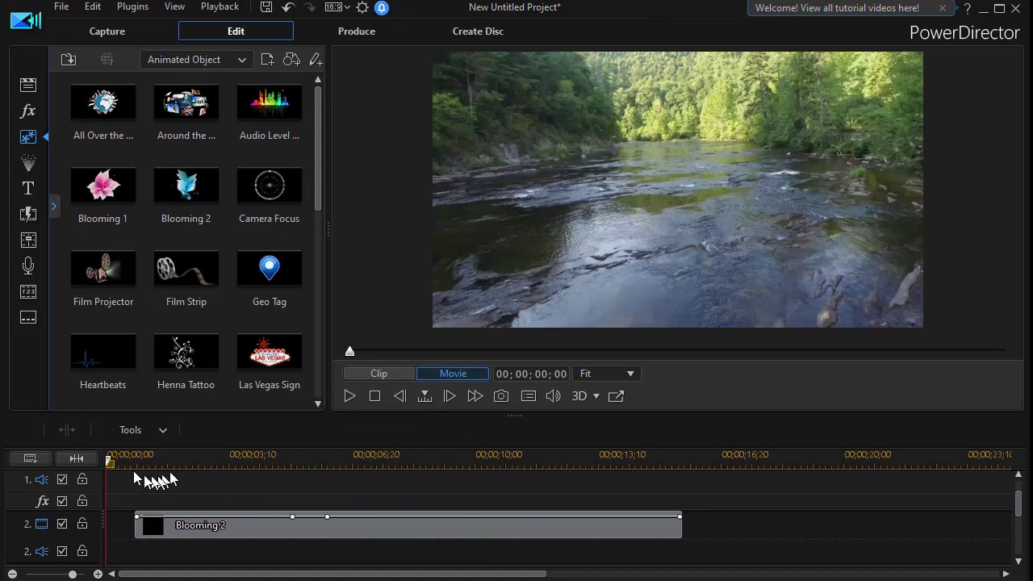
left_click_drag(109, 458, 125, 459)
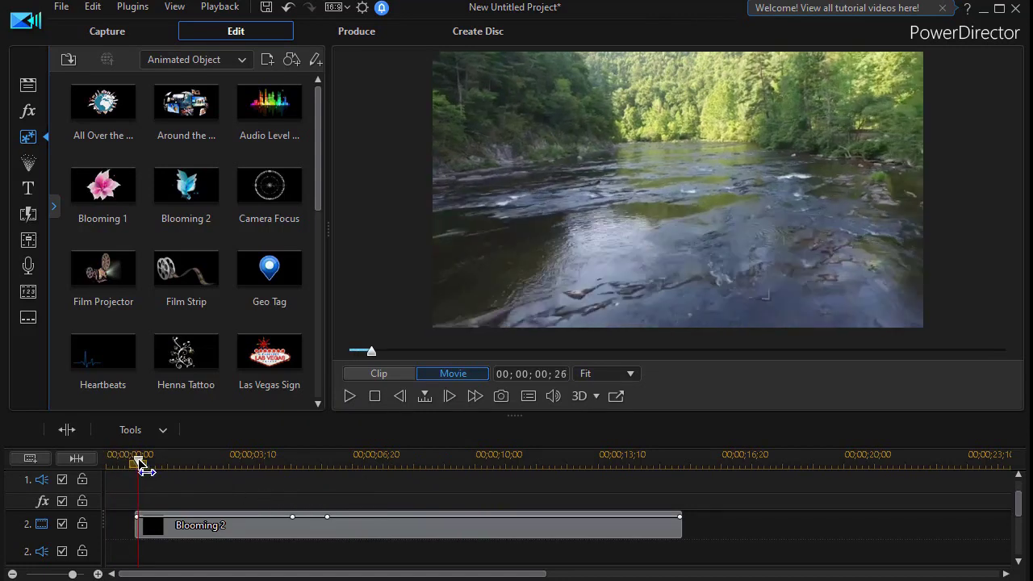
mouse_move(145, 471)
left_mouse_down()
mouse_move(138, 462)
mouse_move(156, 463)
left_mouse_up()
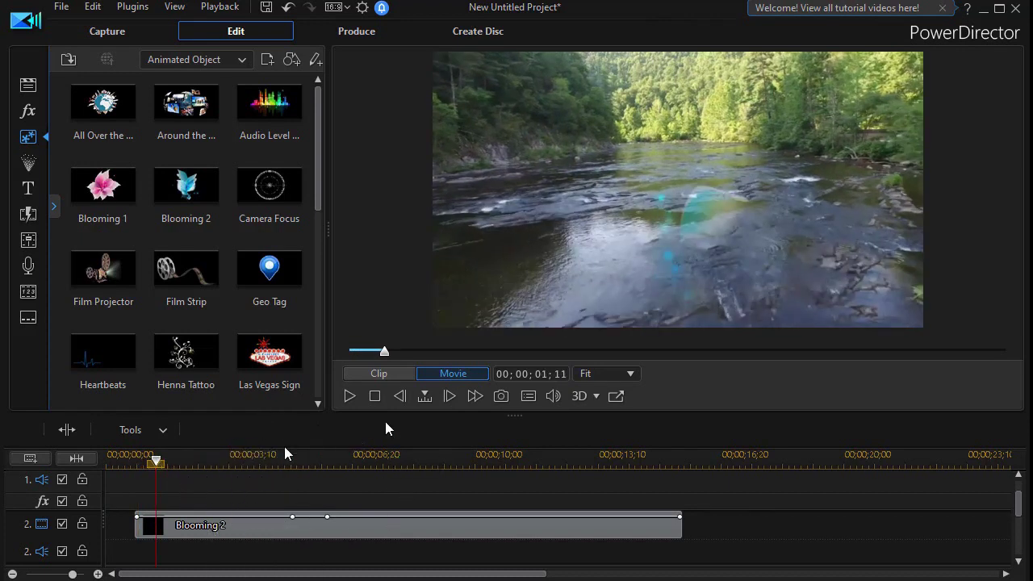
left_click(413, 527)
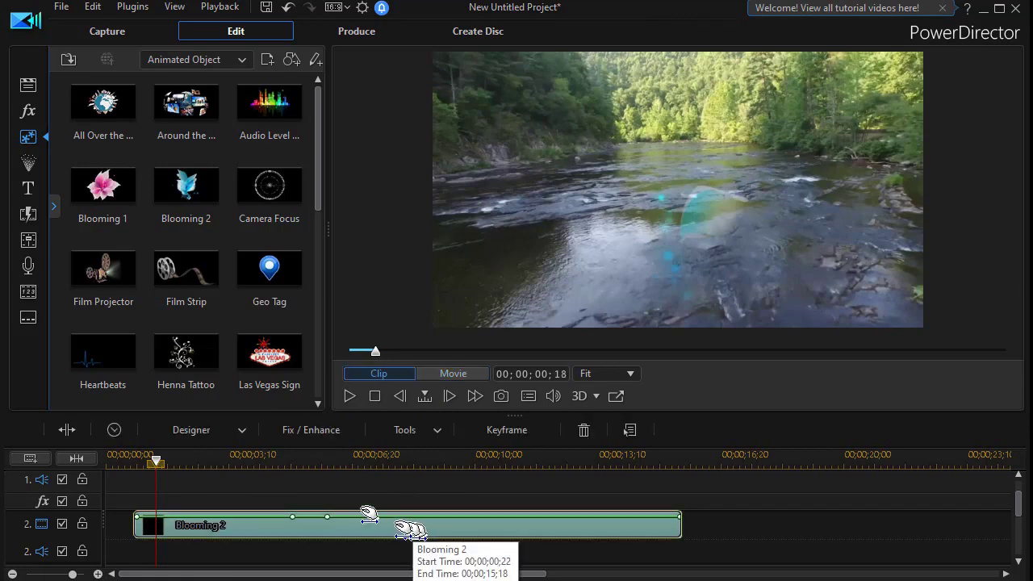
In PiP Designer, choose After Image Sequence Ends > Freeze on Last Frame and apply with OK
left_click(242, 436)
left_click(238, 457)
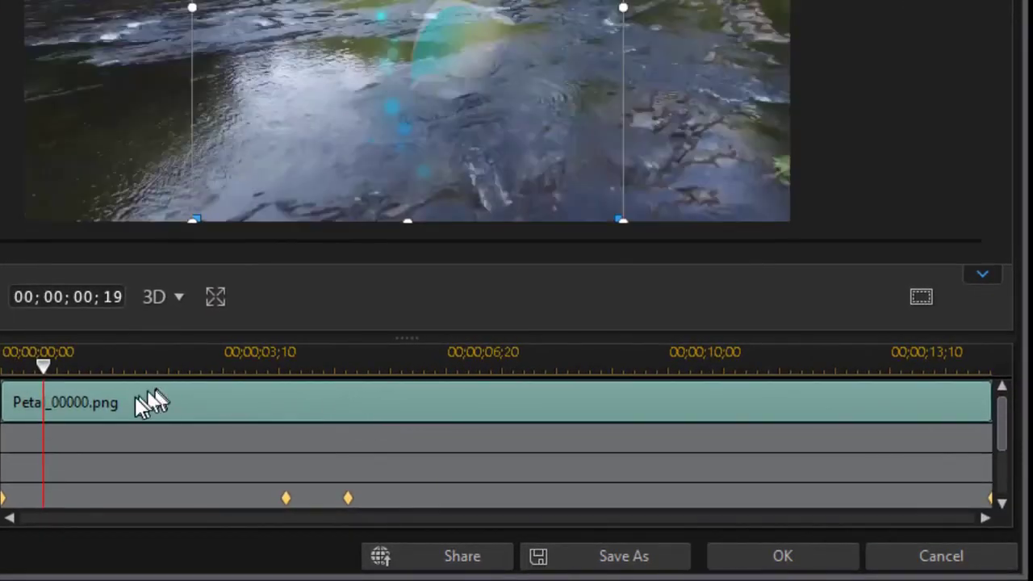
right_click(135, 398)
mouse_move(227, 415)
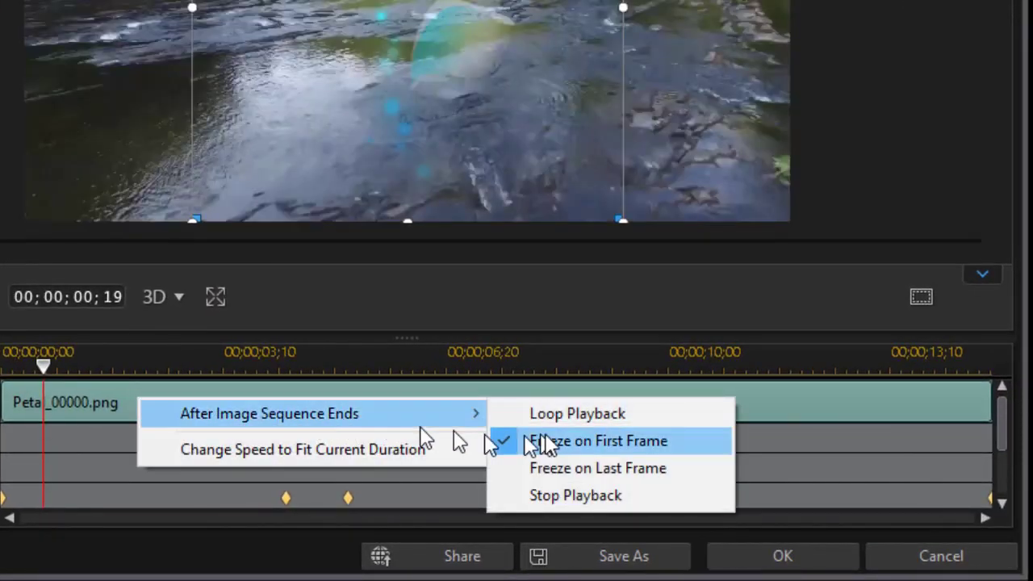
left_click(502, 469)
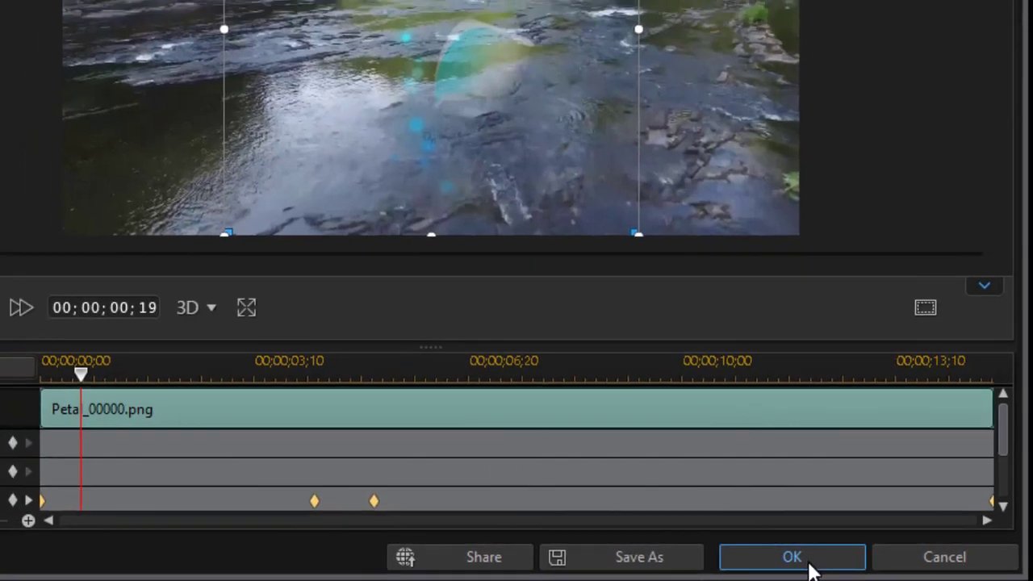
left_click(809, 563)
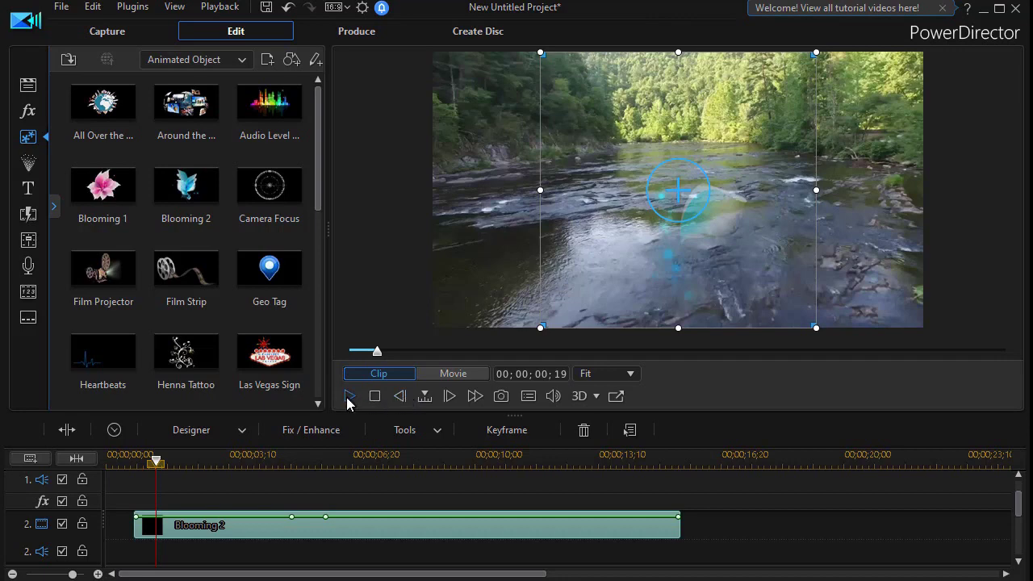
left_click(346, 396)
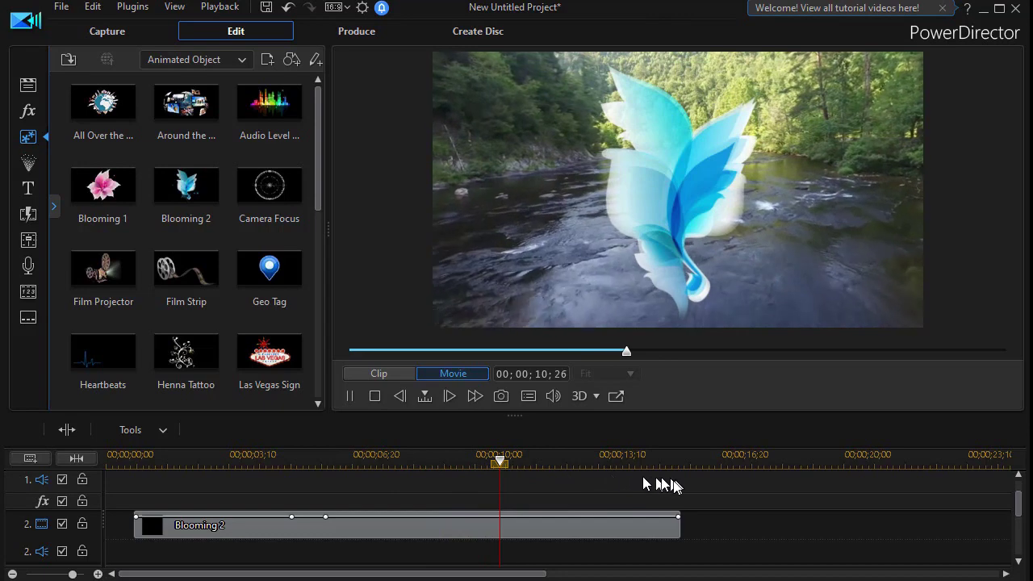
left_click(349, 396)
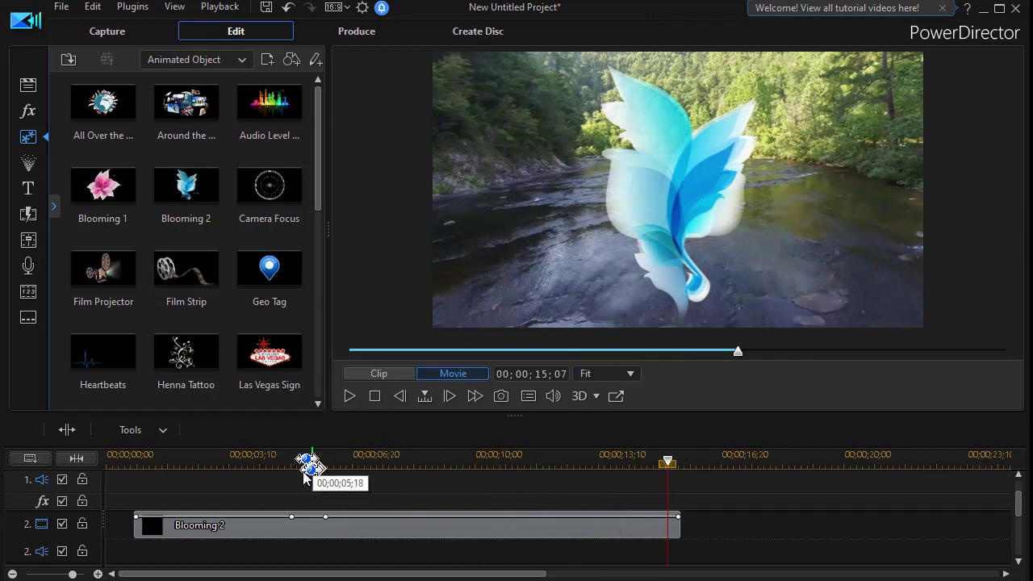
left_click(309, 524)
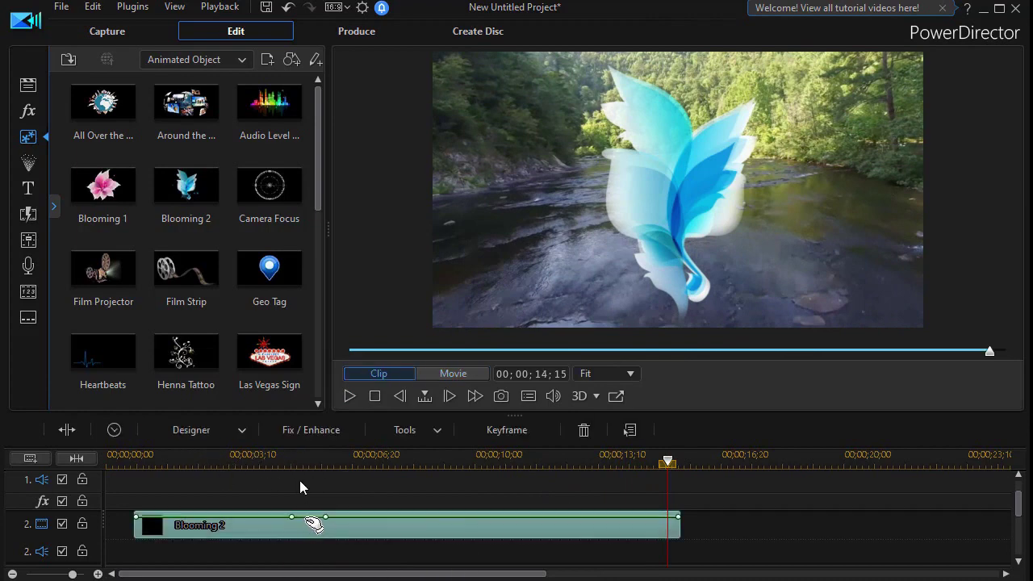
In PiP Designer, choose After Image Sequence Ends > Stop Playback and apply with OK
left_click(241, 430)
left_click(224, 454)
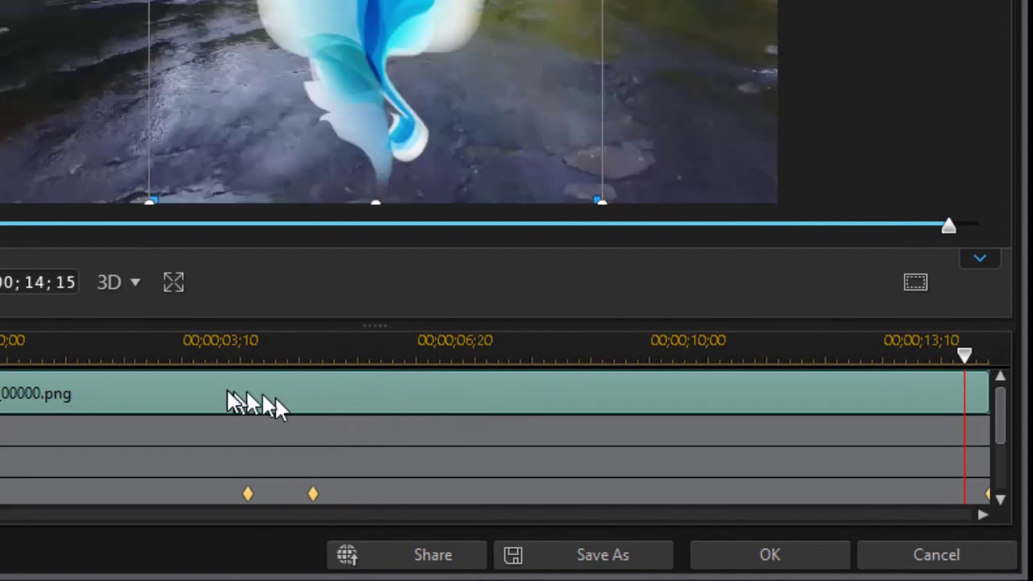
right_click(232, 395)
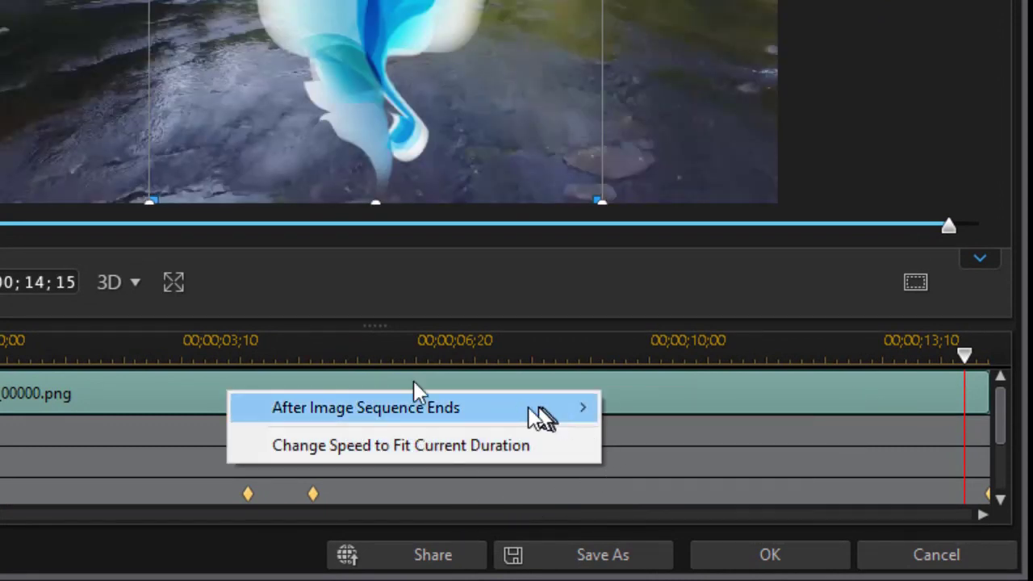
mouse_move(525, 414)
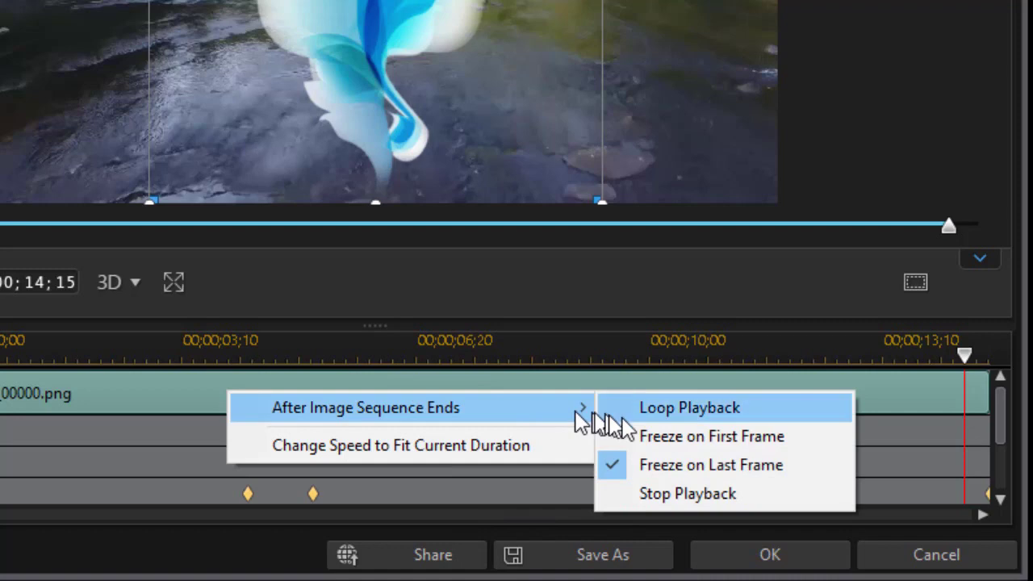
left_click(613, 500)
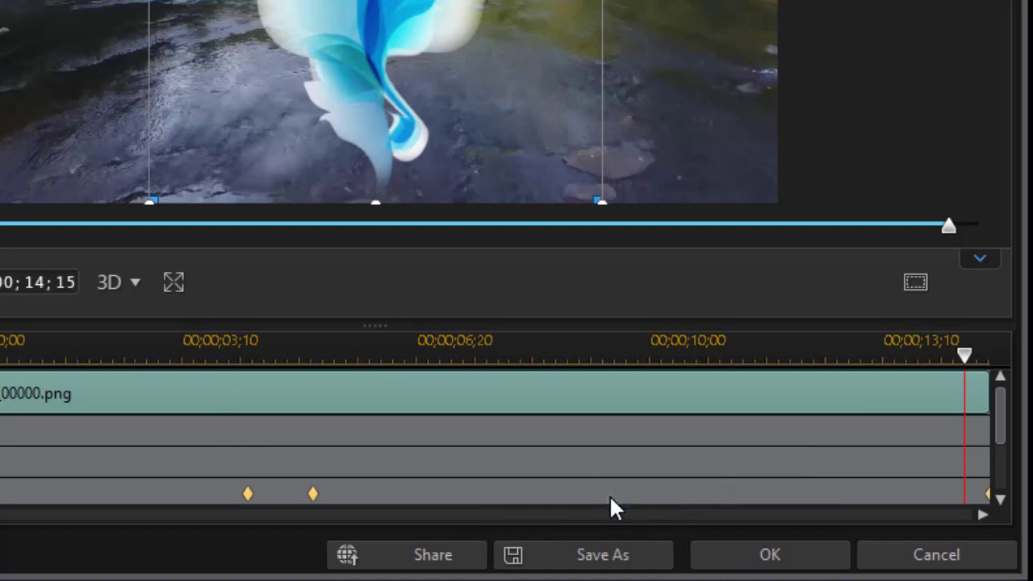
left_click(787, 560)
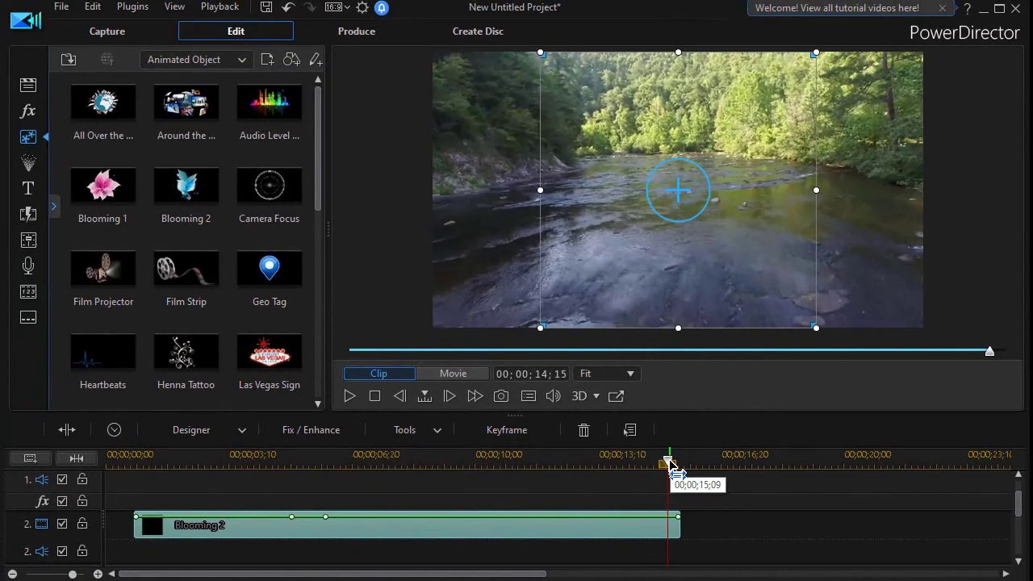
left_click_drag(669, 460, 202, 435)
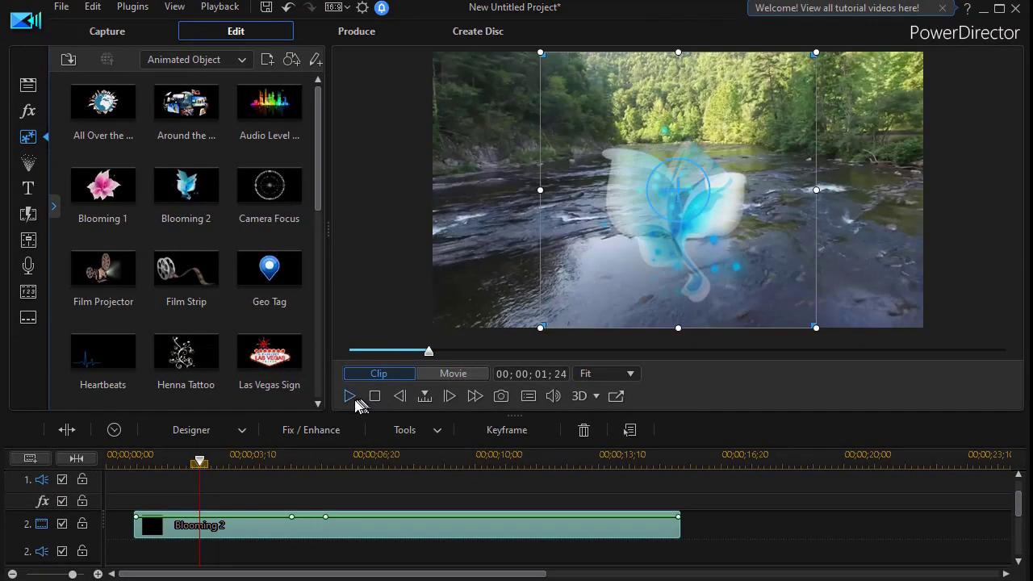
left_click(353, 397)
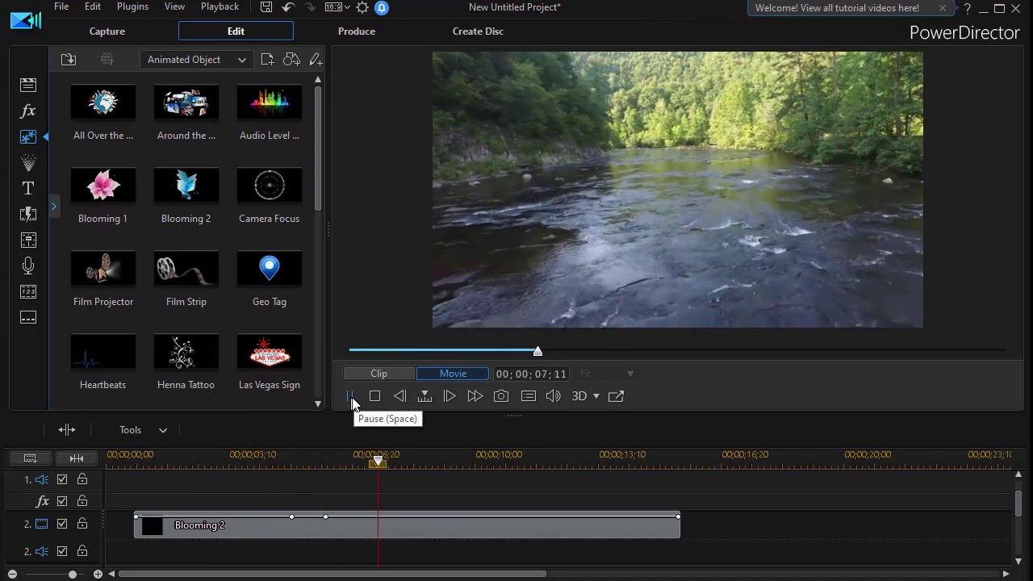
left_click(350, 396)
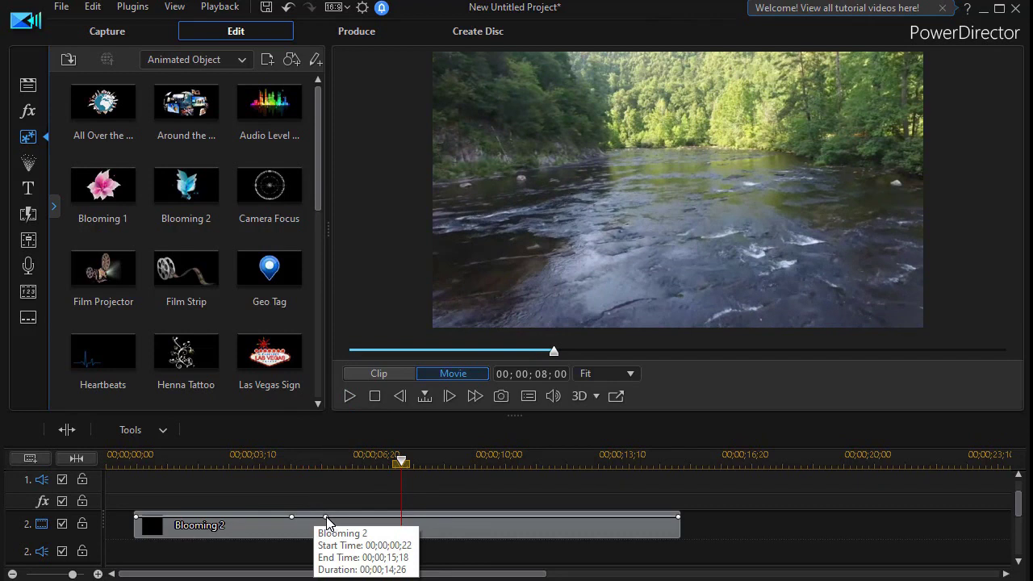
left_click_drag(404, 467, 664, 464)
left_click_drag(663, 509, 328, 487)
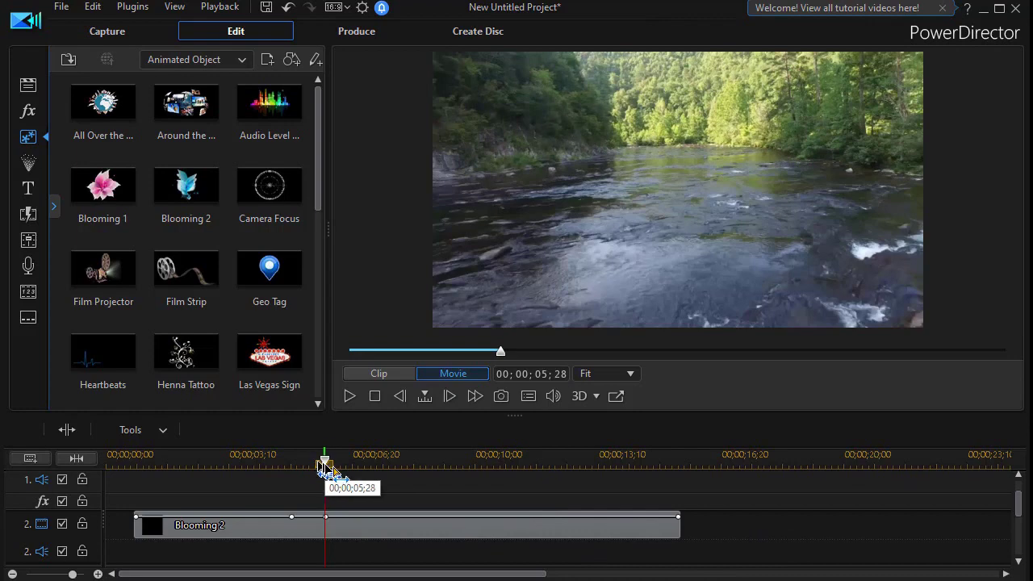
left_click_drag(330, 466, 353, 464)
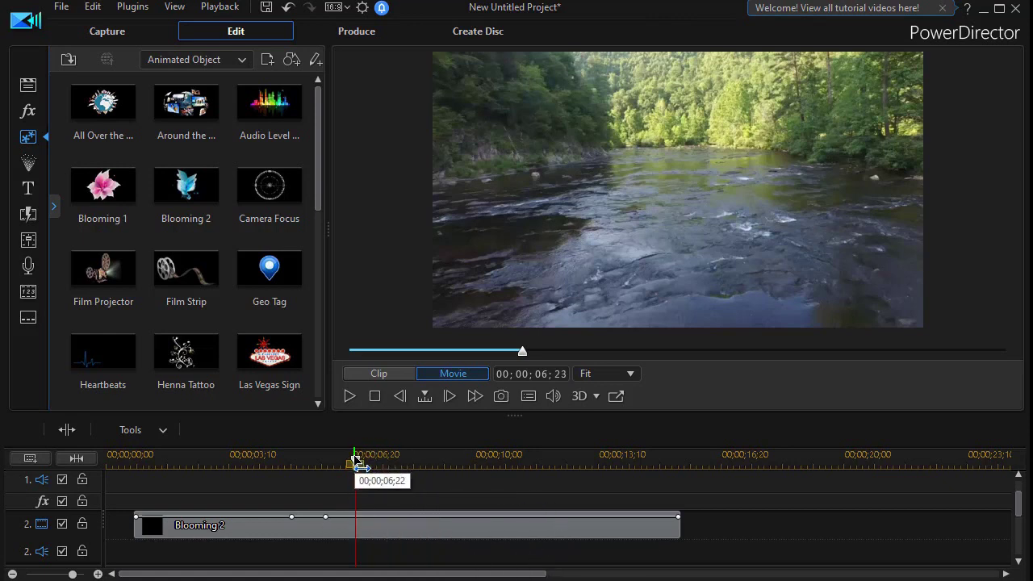
left_click_drag(355, 463, 242, 468)
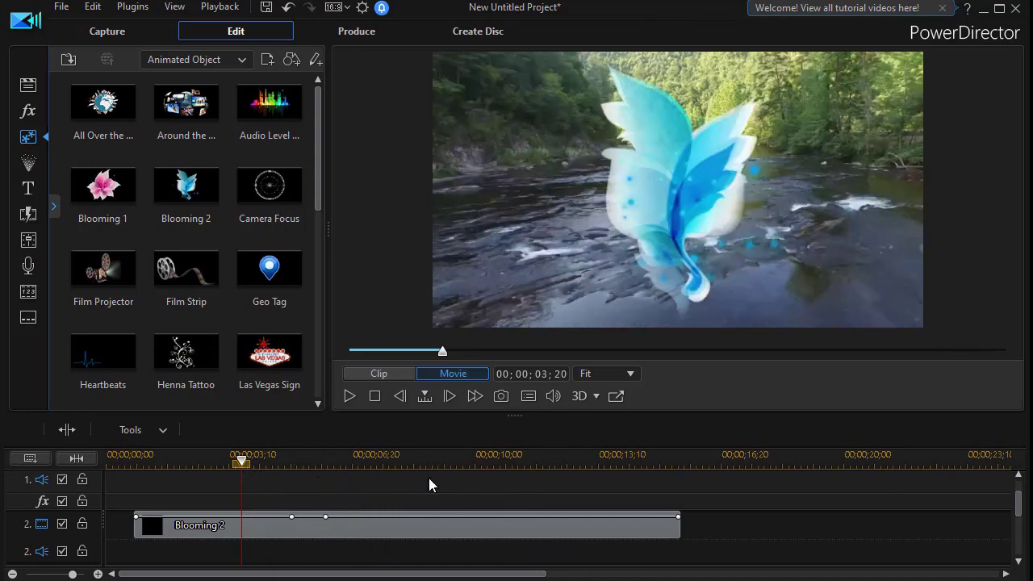